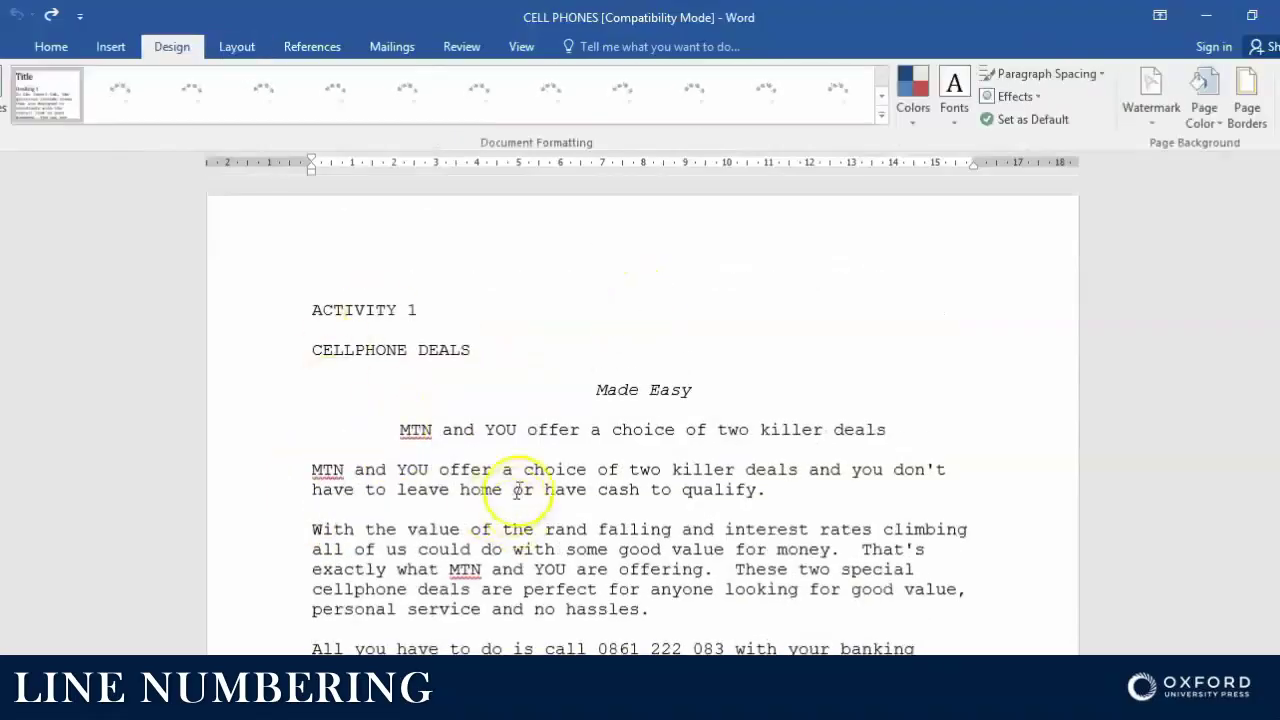
# Select the 'With the value of the rand falling' paragraph and highlight it in yellow.
pyautogui.scroll(-3, 413, 392)
pyautogui.scroll(-1, 420, 390)
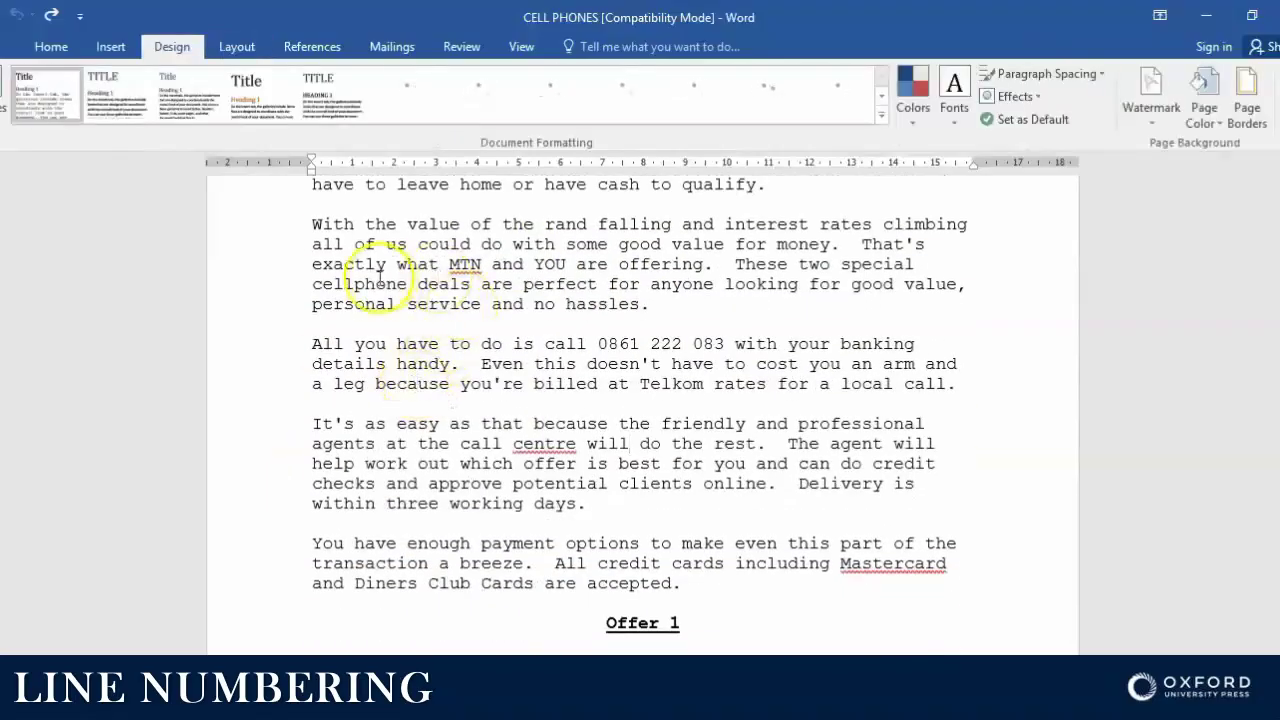
pyautogui.scroll(1, 380, 285)
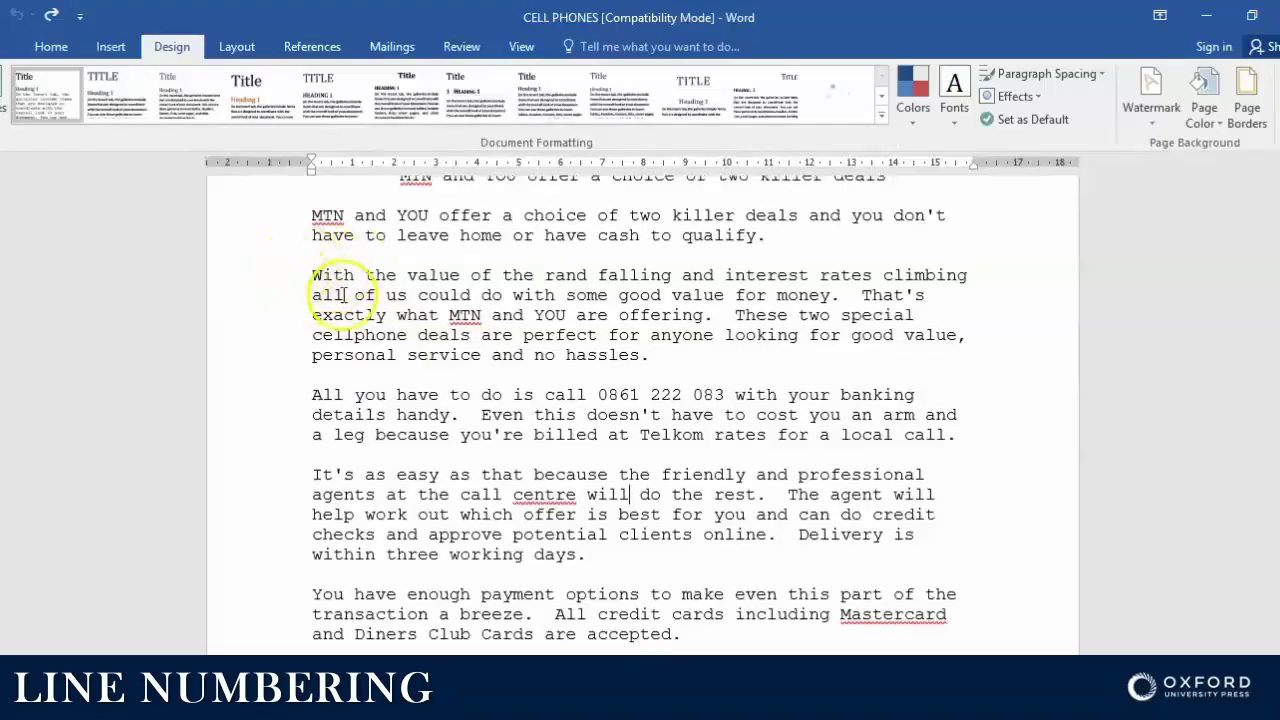
pyautogui.scroll(2, 323, 280)
pyautogui.moveTo(307, 379); pyautogui.dragTo(679, 458)
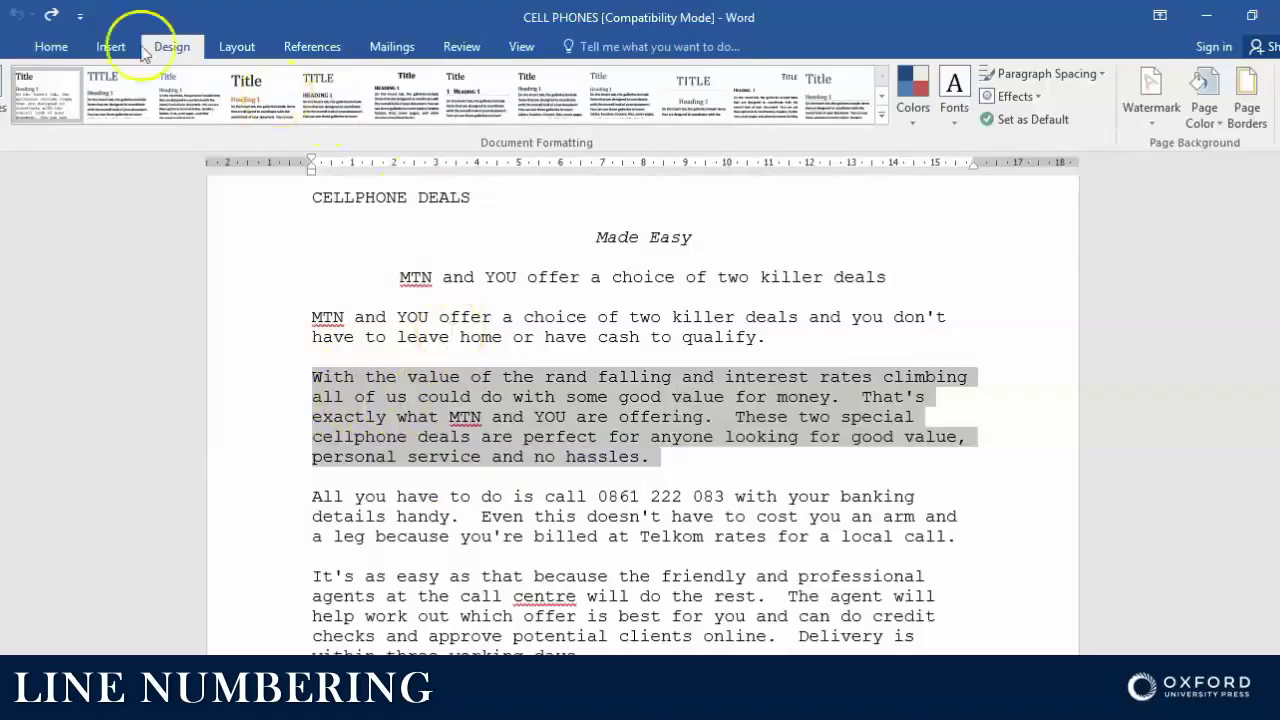
pyautogui.click(47, 46)
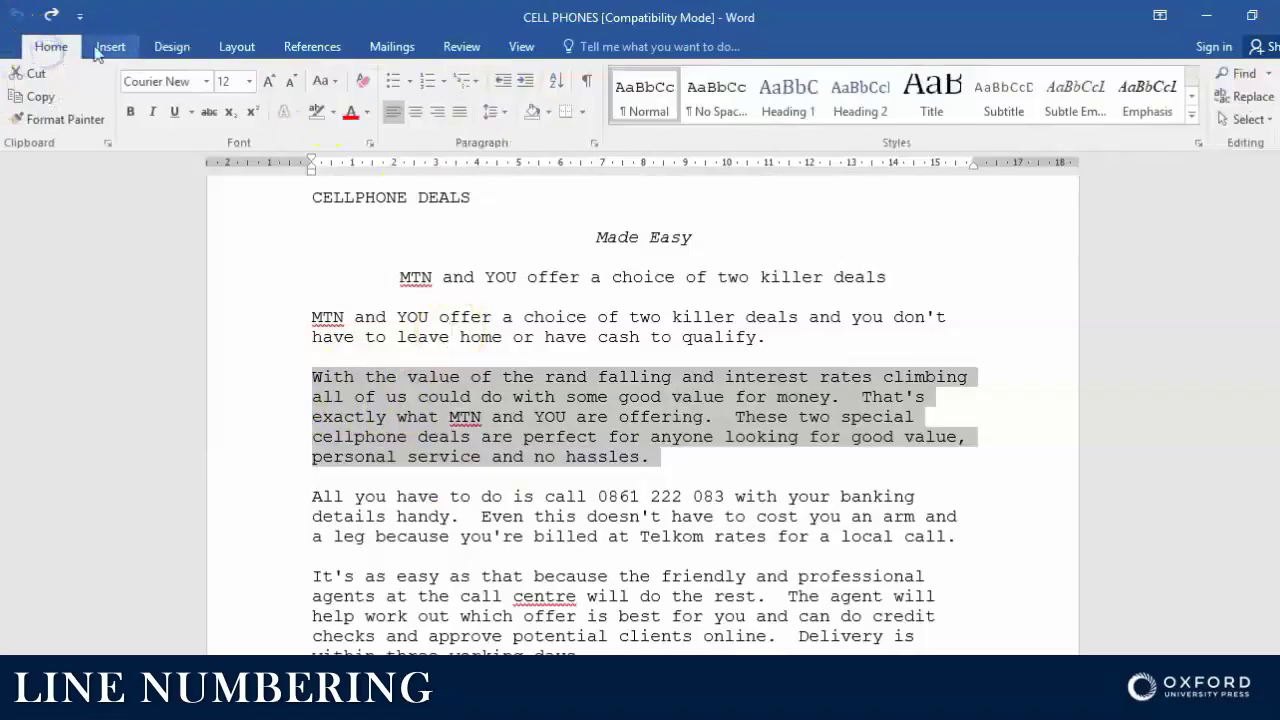
pyautogui.click(334, 116)
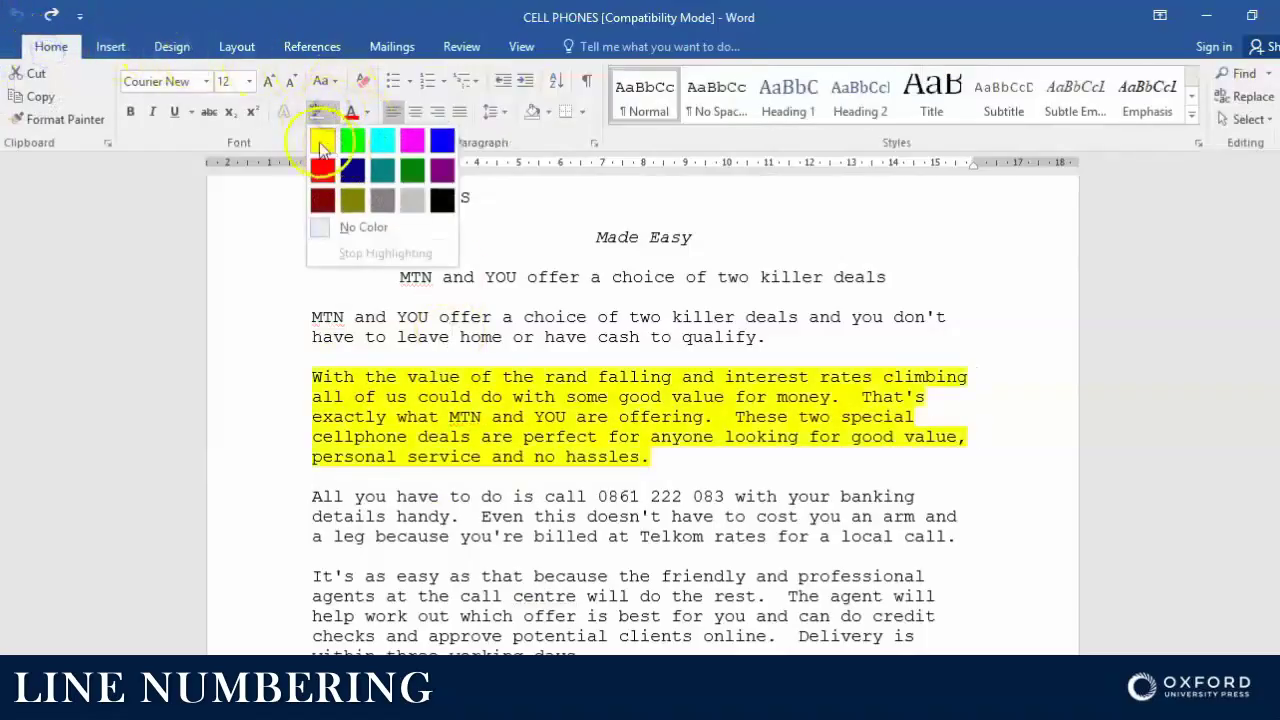
pyautogui.click(320, 137)
pyautogui.click(563, 543)
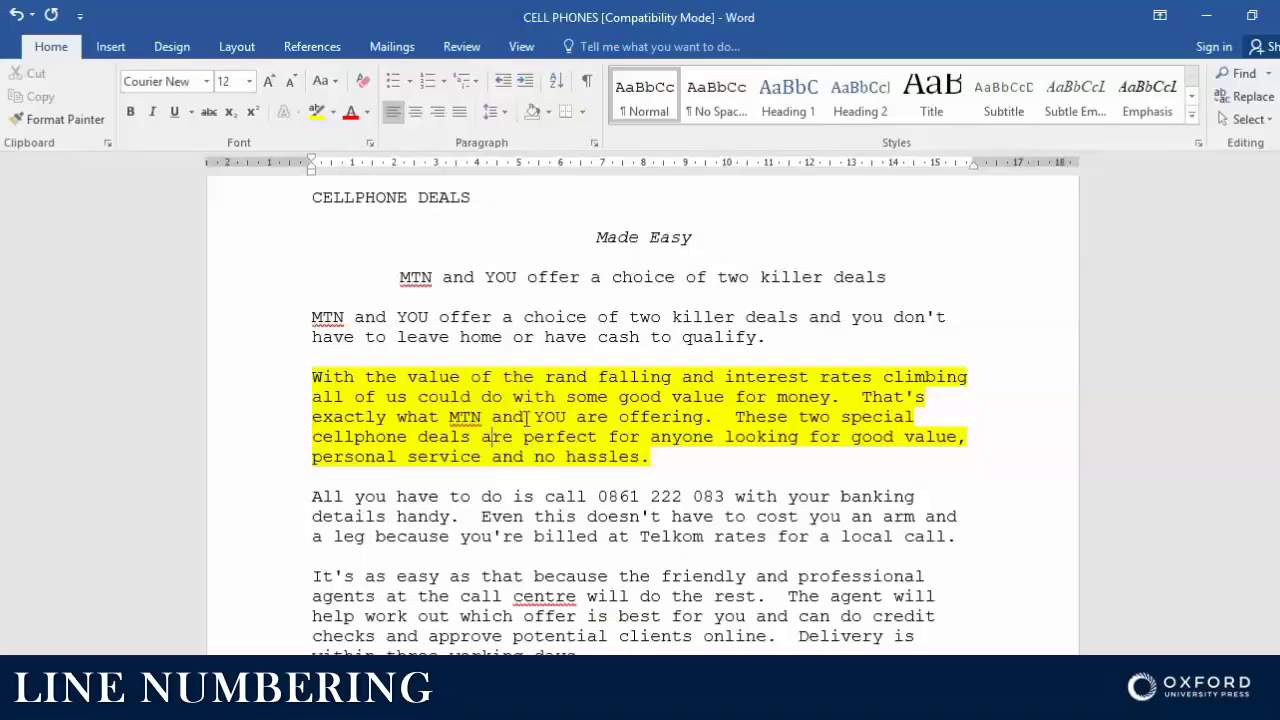
pyautogui.click(931, 206)
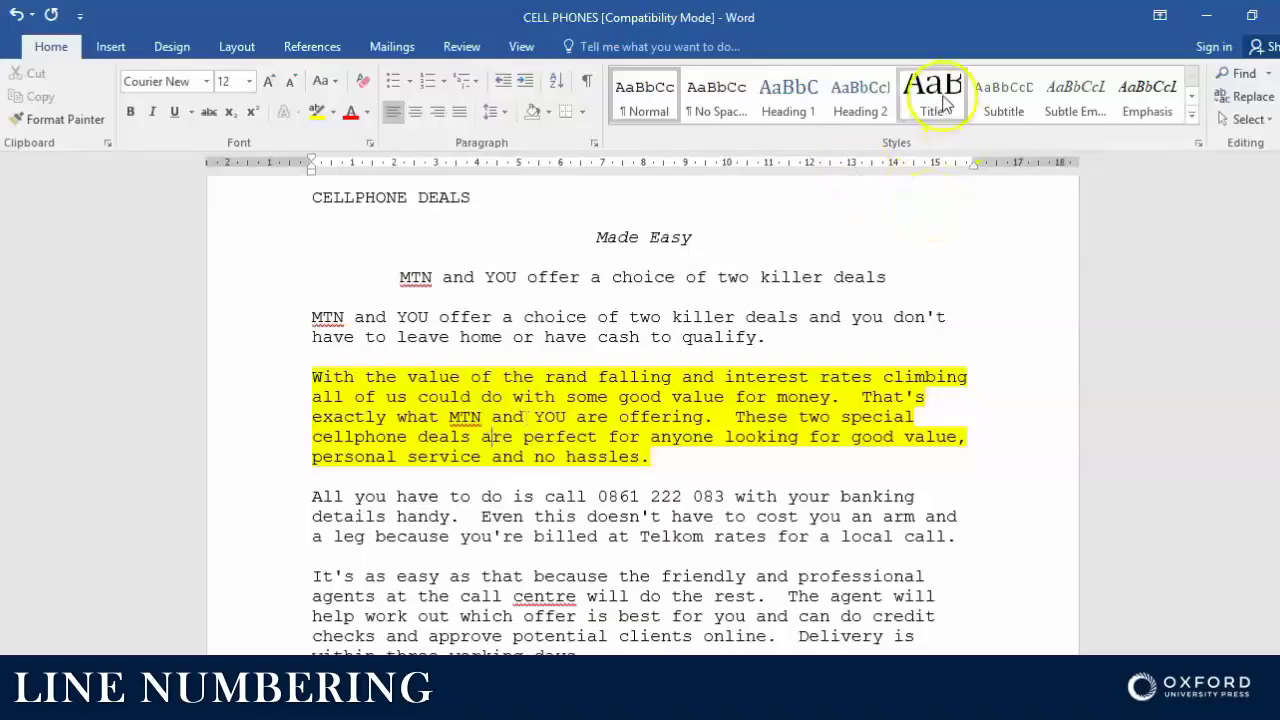
# Turn on line numbering in the left margin, counting by 1 and restarting each page.
pyautogui.click(233, 47)
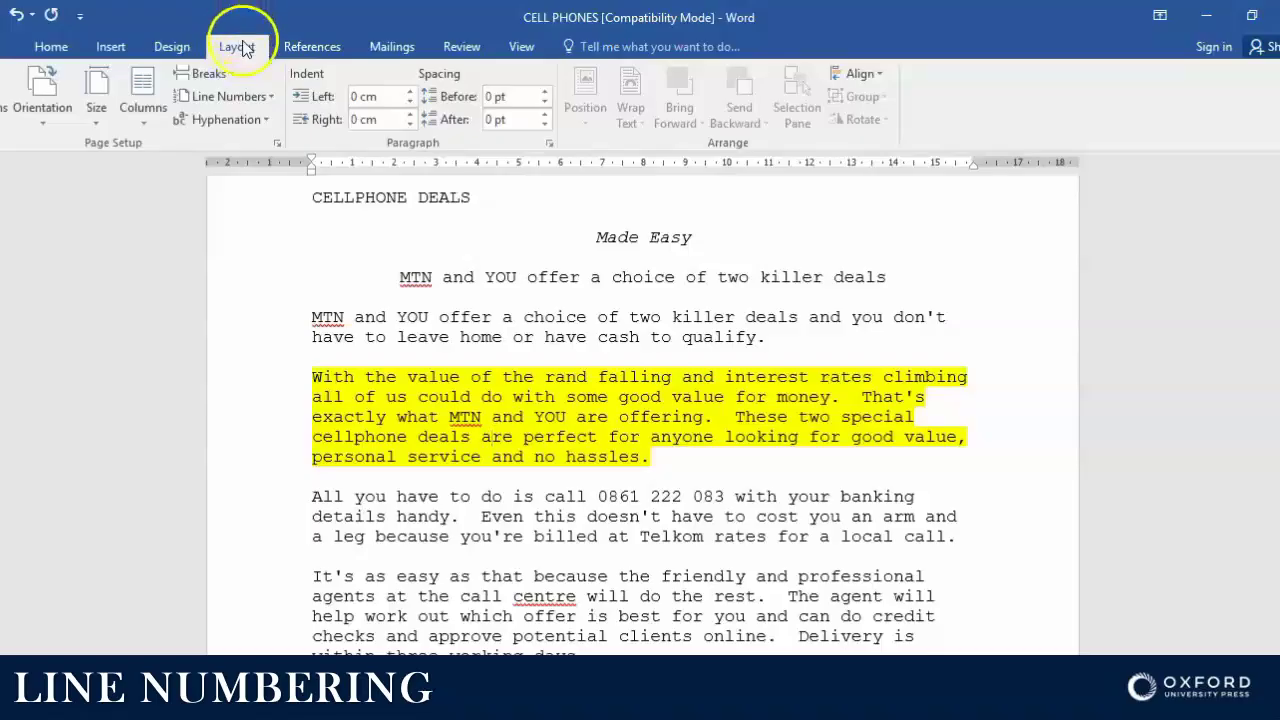
pyautogui.click(233, 97)
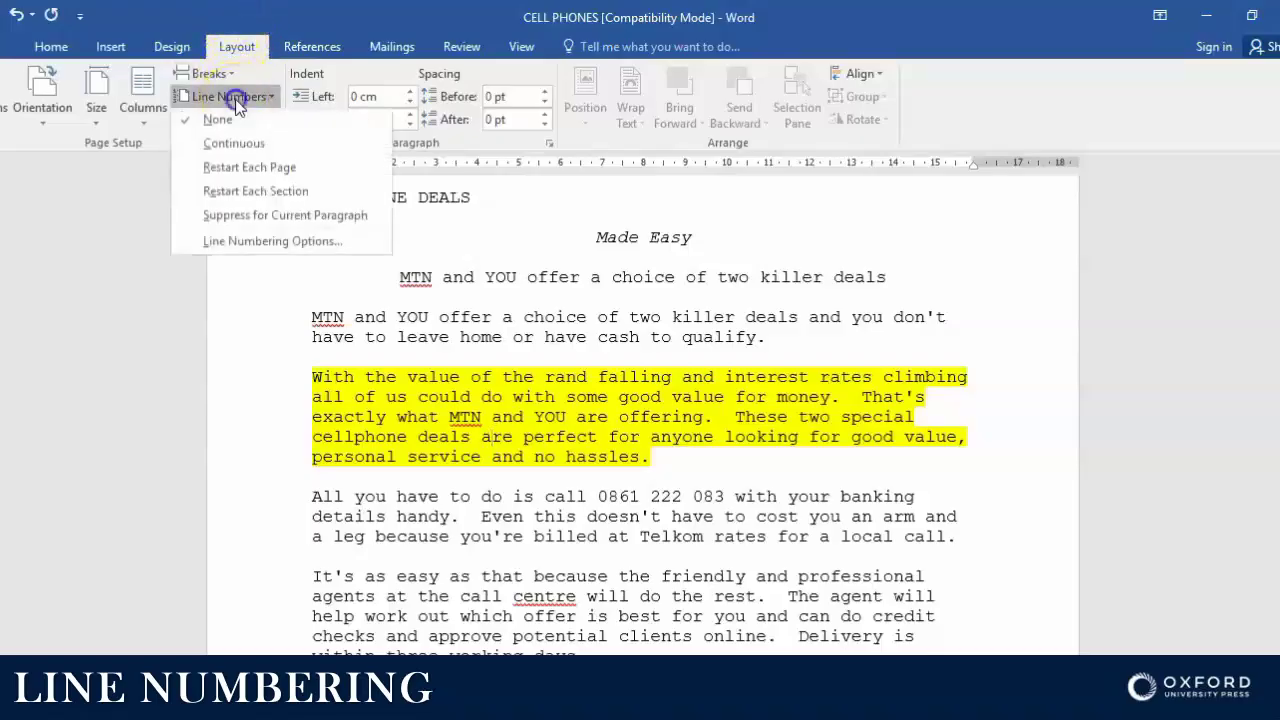
pyautogui.click(240, 243)
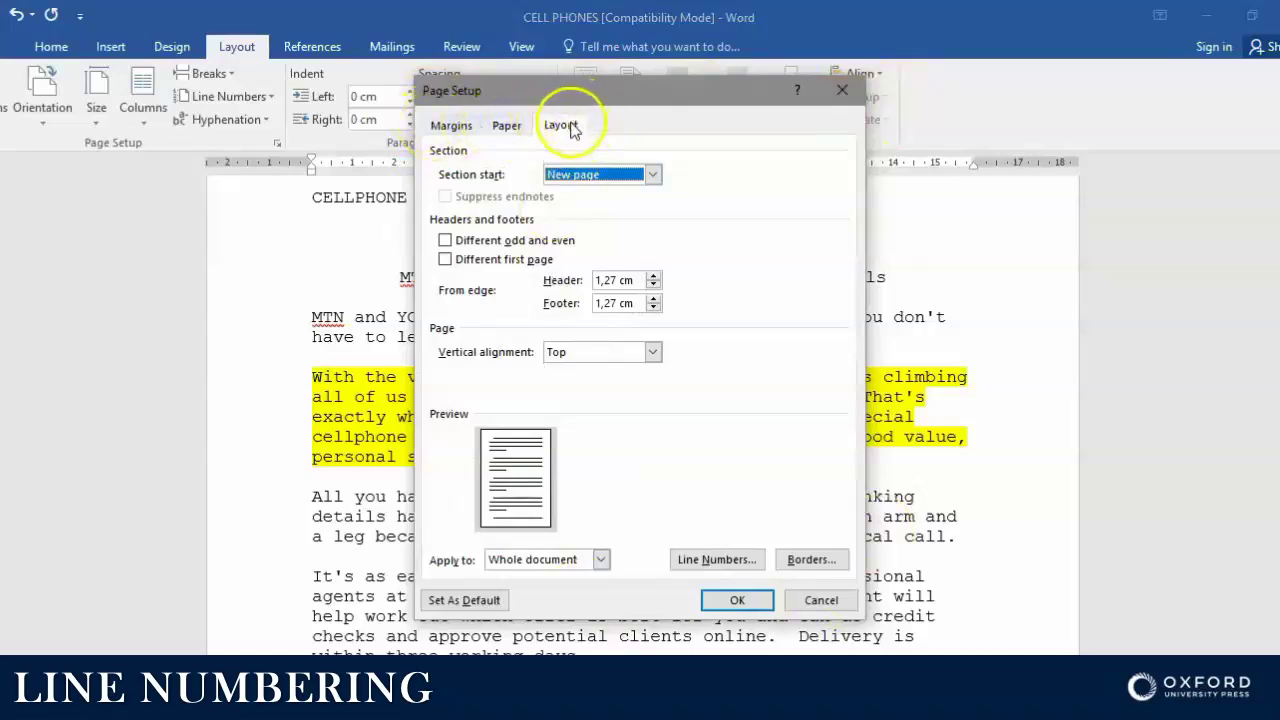
pyautogui.click(720, 559)
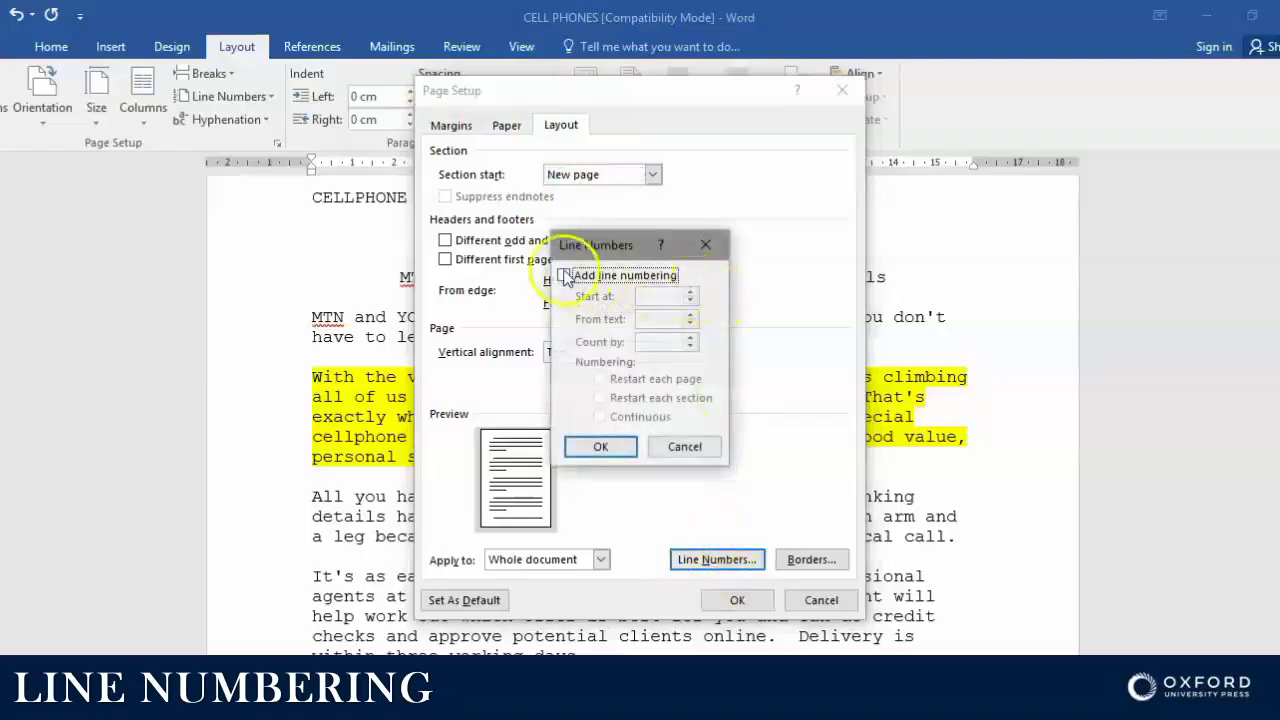
pyautogui.click(564, 276)
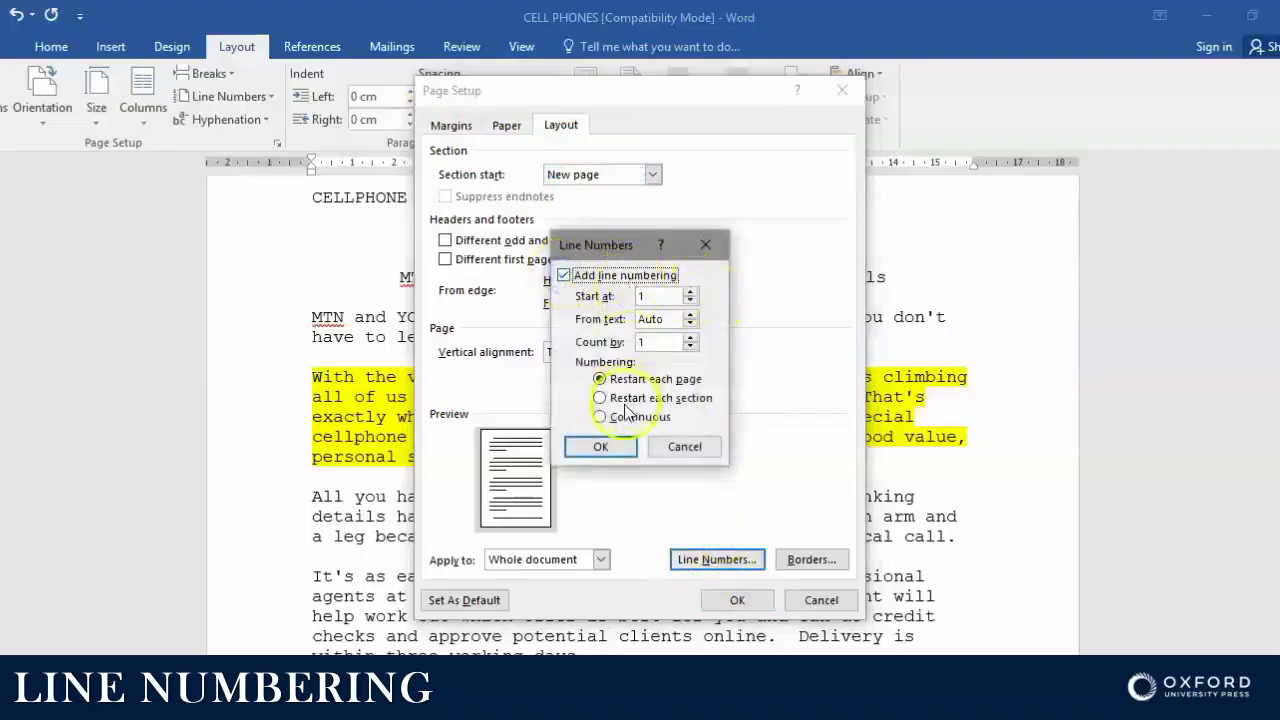
pyautogui.click(601, 447)
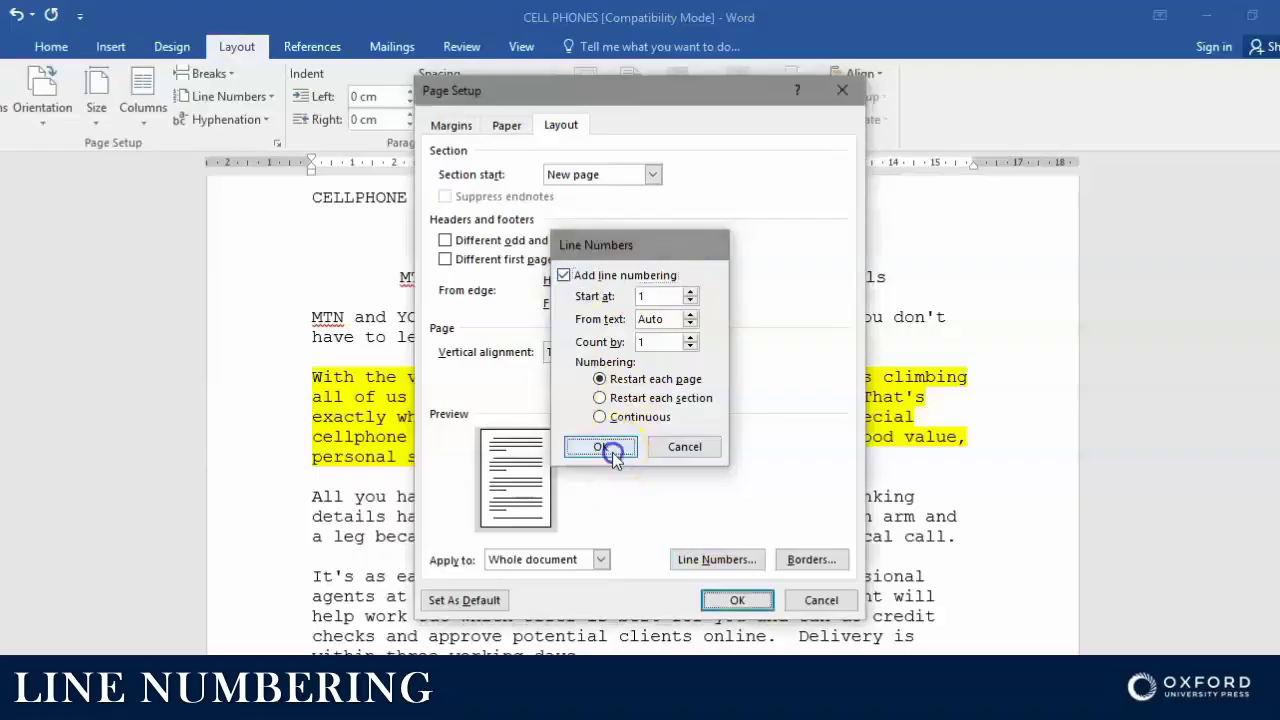
pyautogui.click(733, 600)
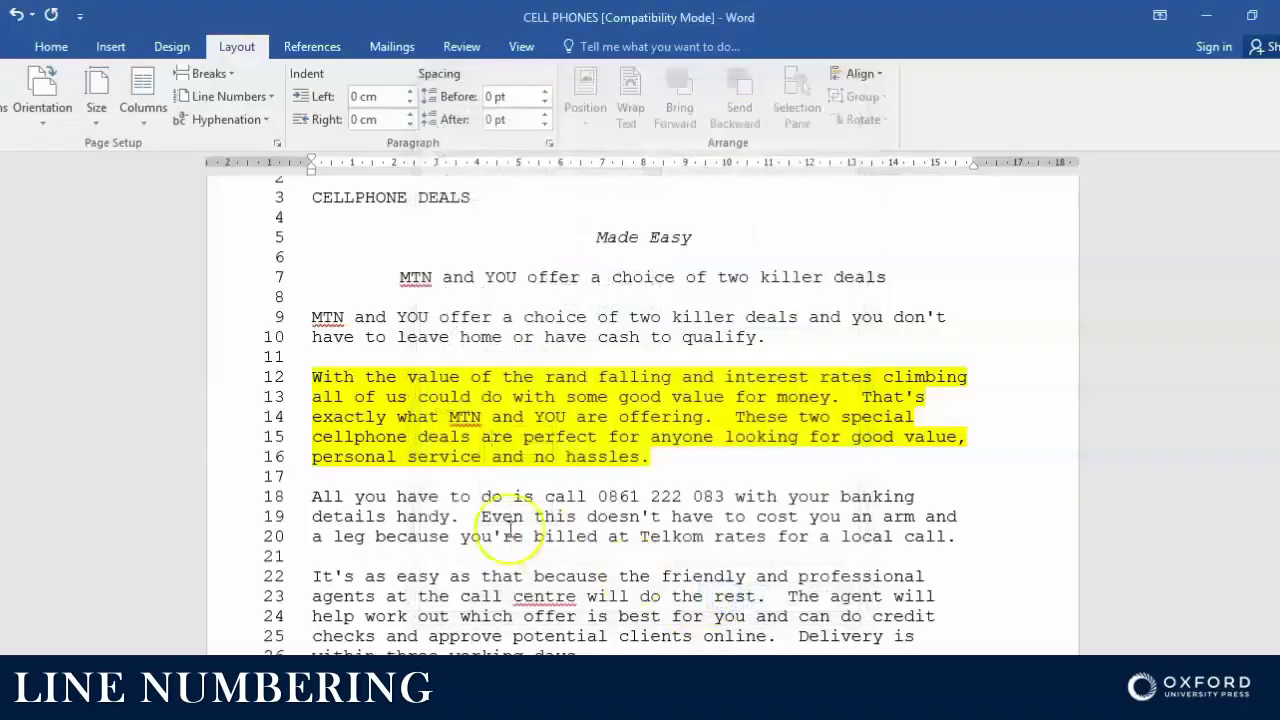
pyautogui.scroll(3, 500, 523)
pyautogui.scroll(-15, 335, 338)
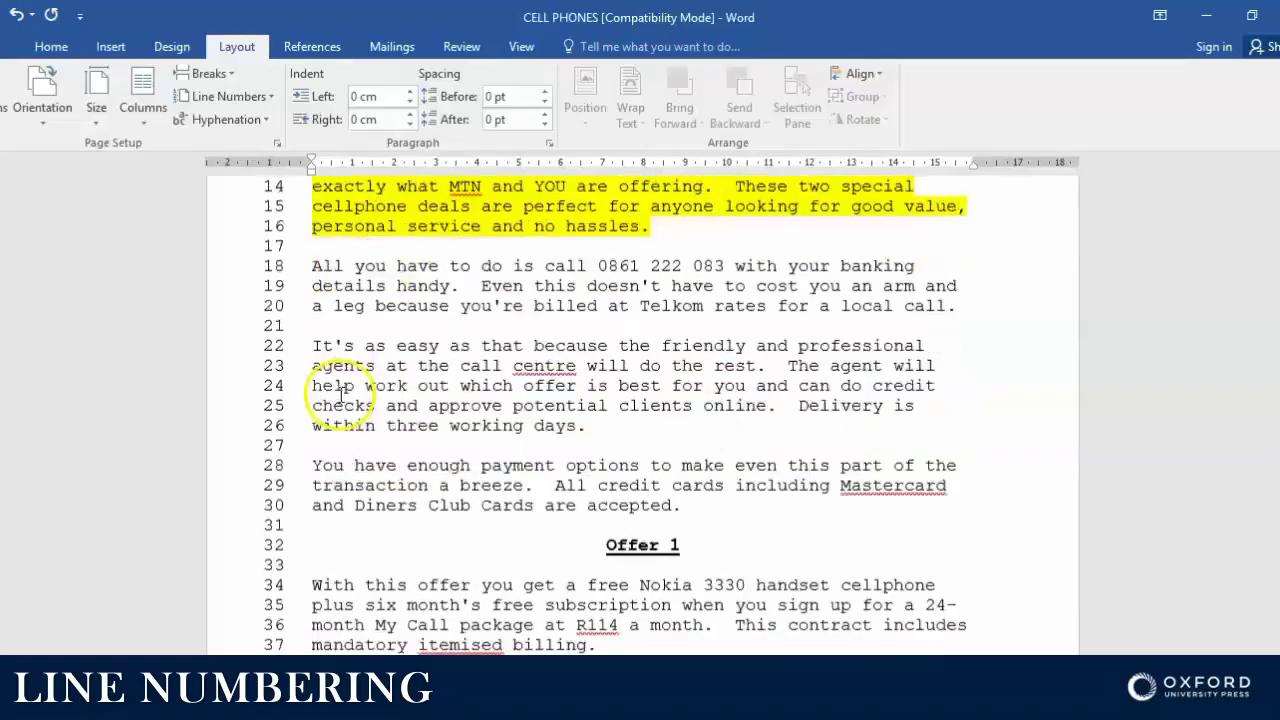
pyautogui.scroll(15, 340, 398)
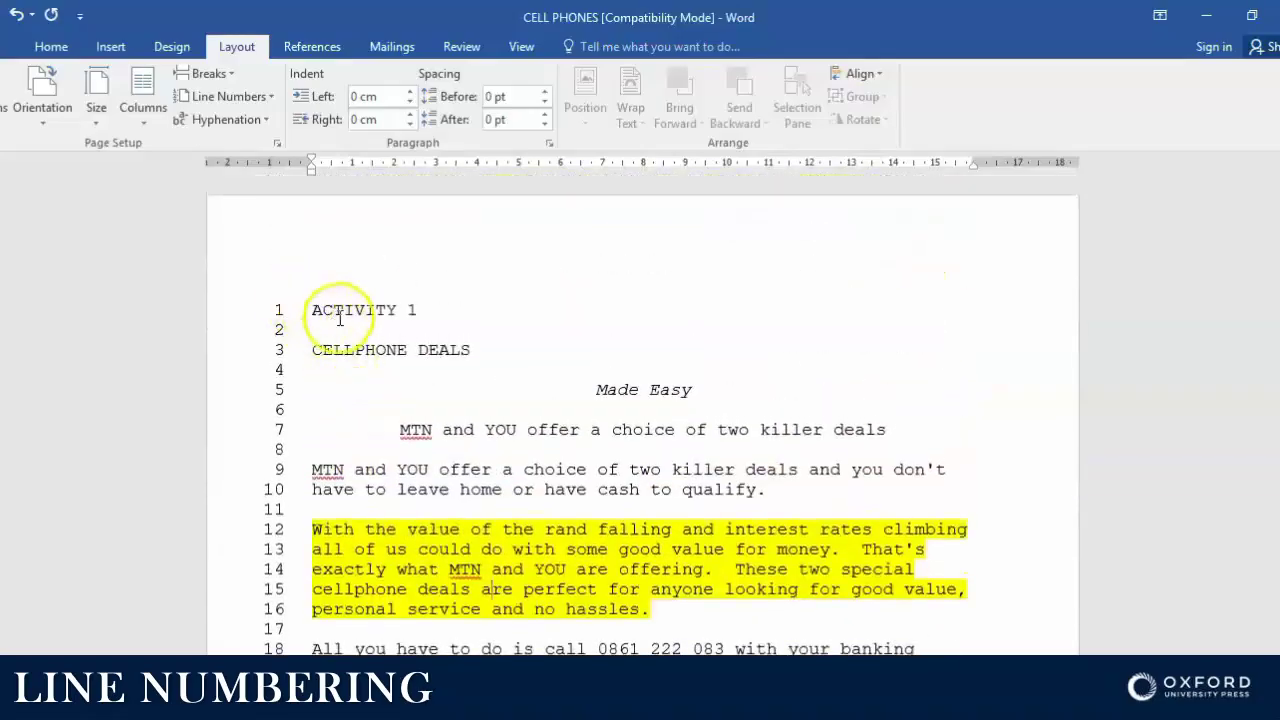
pyautogui.click(326, 330)
pyautogui.click(316, 350)
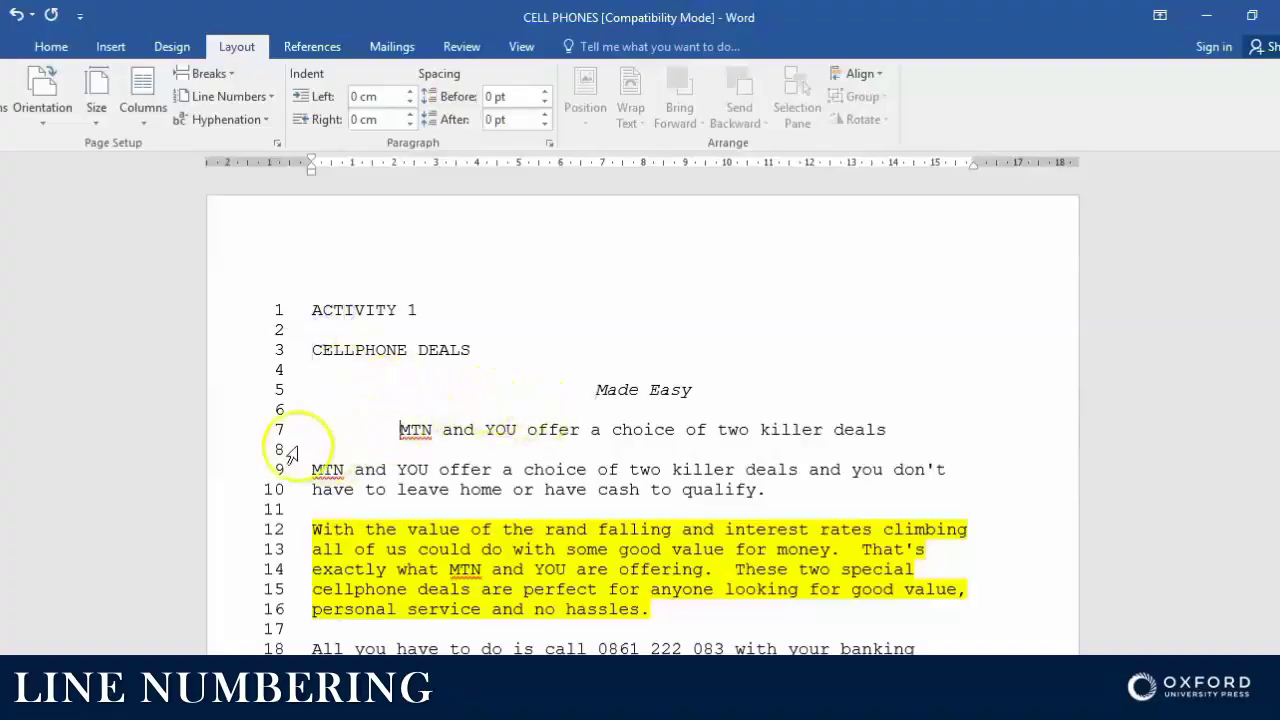
pyautogui.scroll(-1, 309, 443)
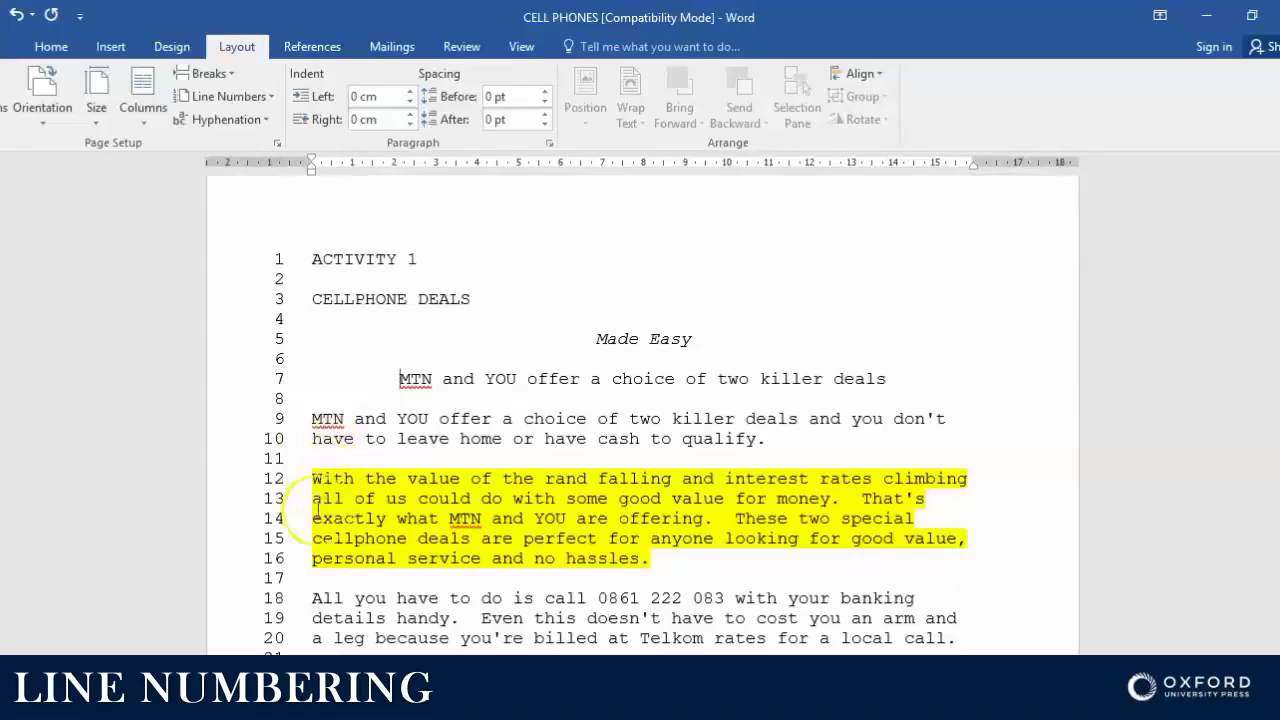
pyautogui.scroll(-2, 490, 518)
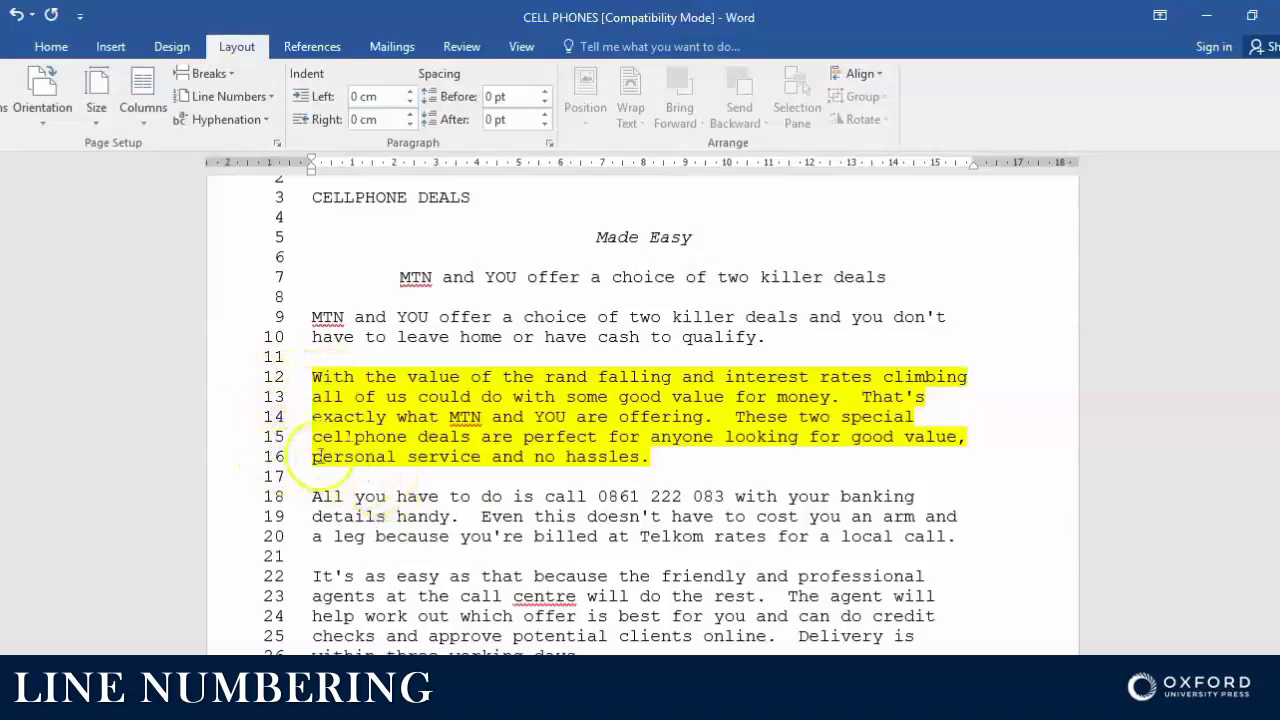
pyautogui.click(316, 354)
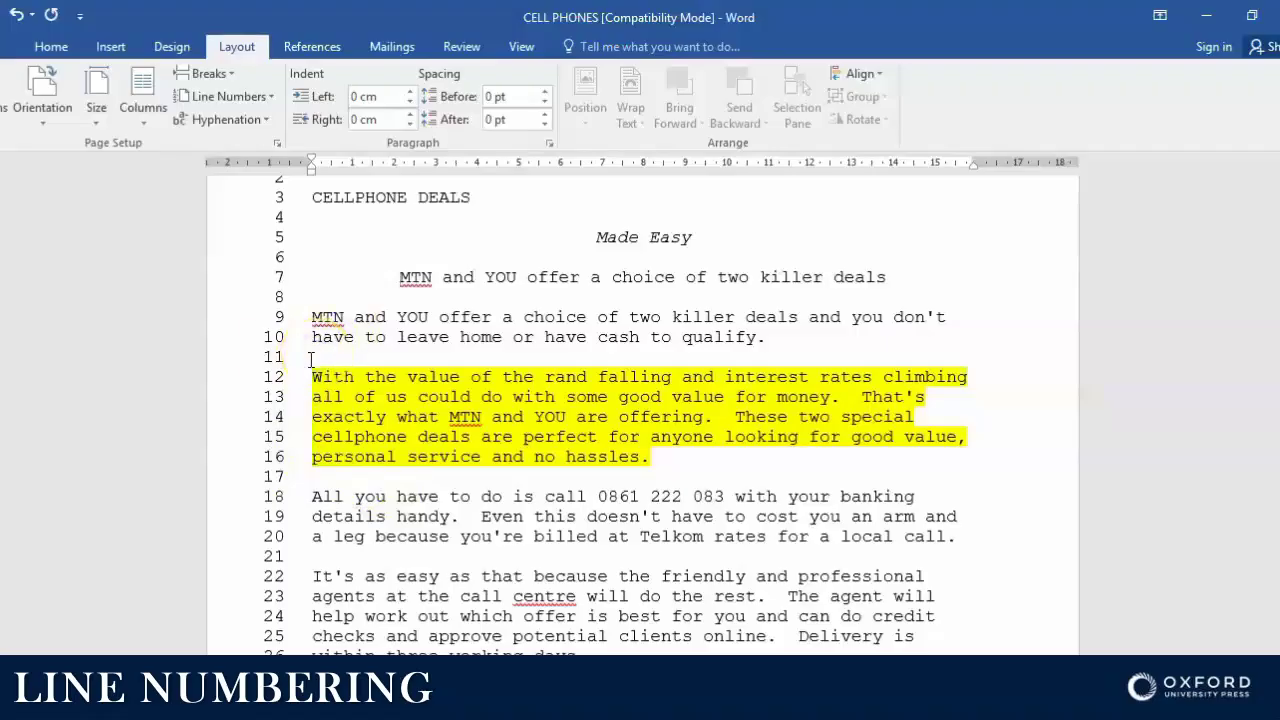
pyautogui.click(314, 475)
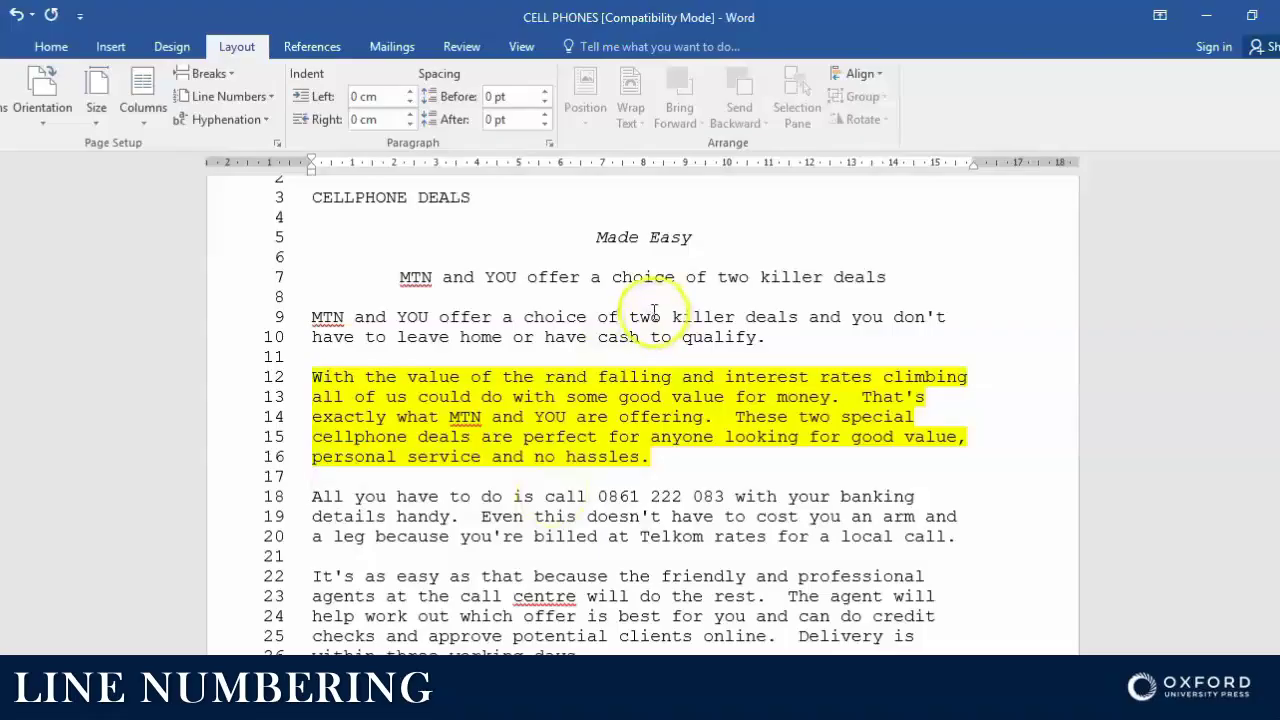
pyautogui.scroll(2, 525, 340)
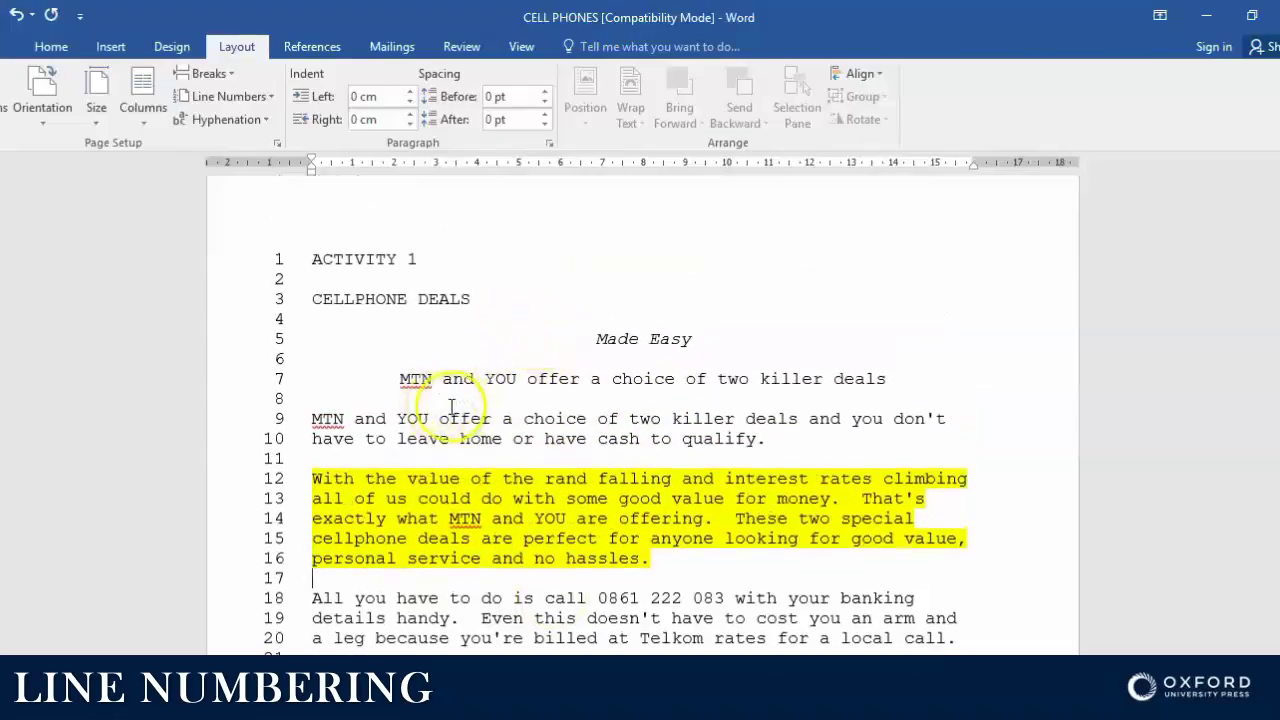
pyautogui.scroll(-2, 340, 400)
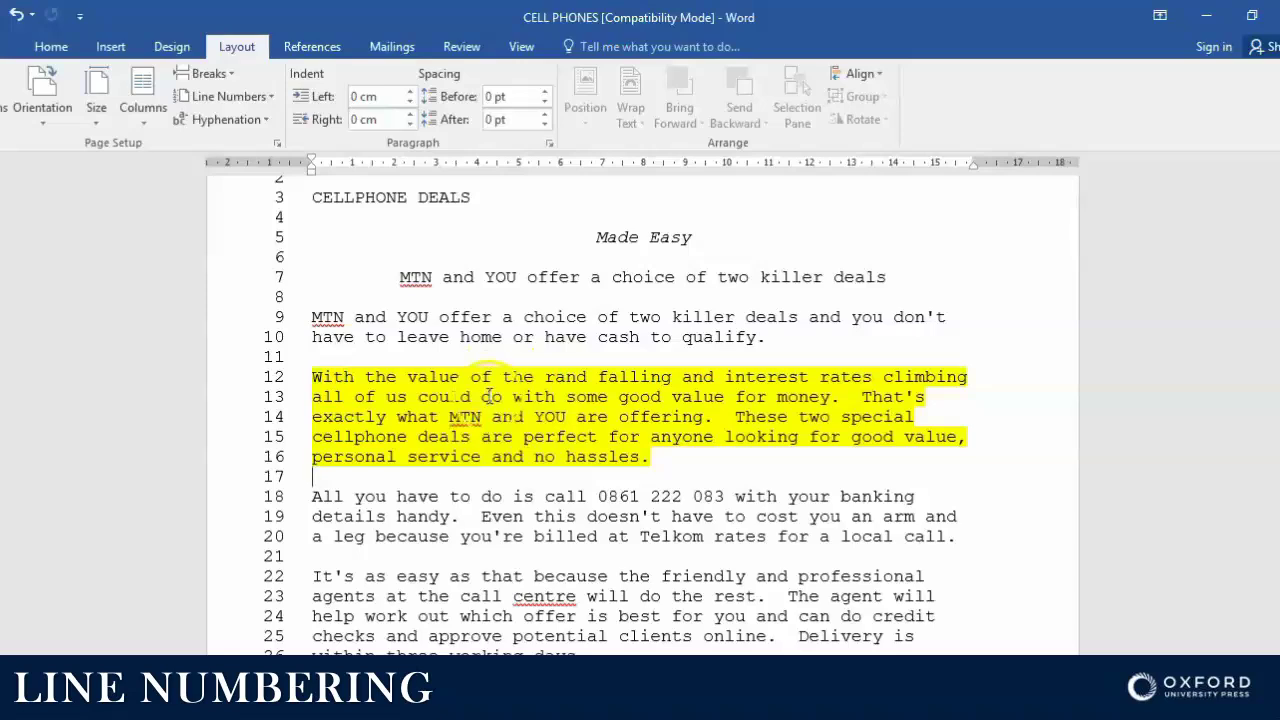
pyautogui.scroll(2, 489, 378)
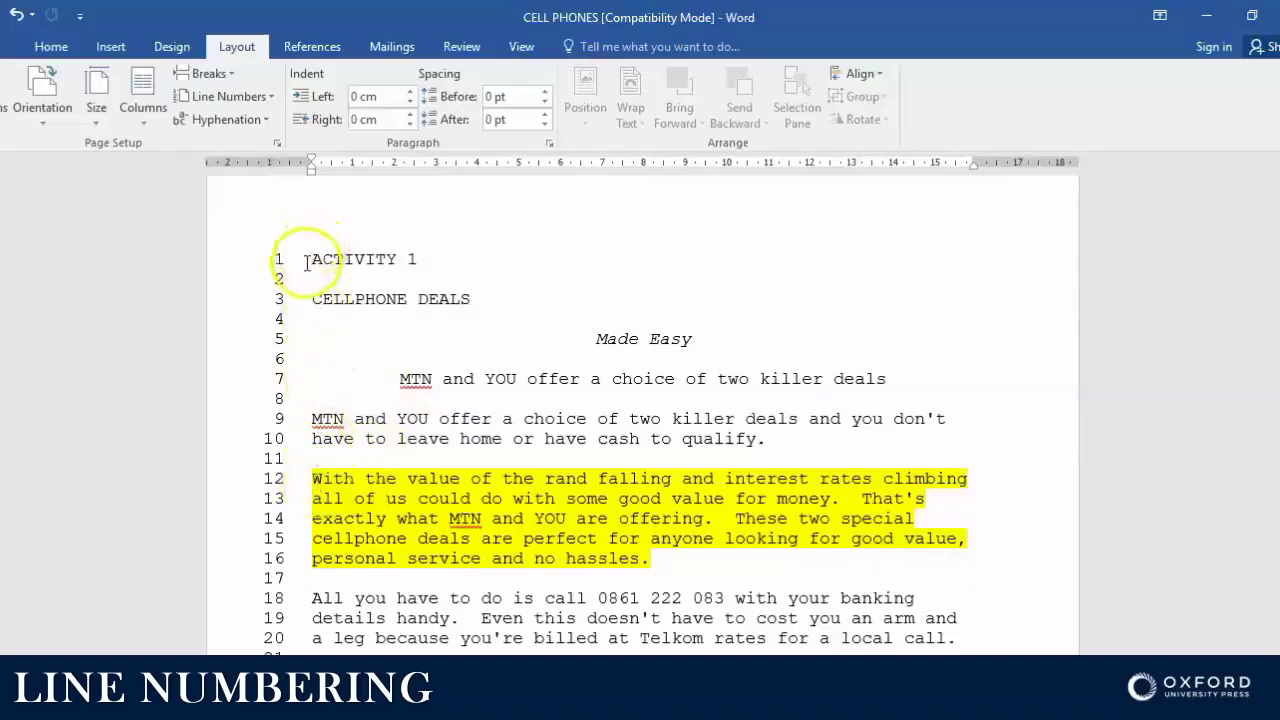
# Select from ACTIVITY 1 through the Samsung paragraph, leaving out the yellow-highlighted paragraph.
pyautogui.moveTo(312, 259); pyautogui.dragTo(350, 453)
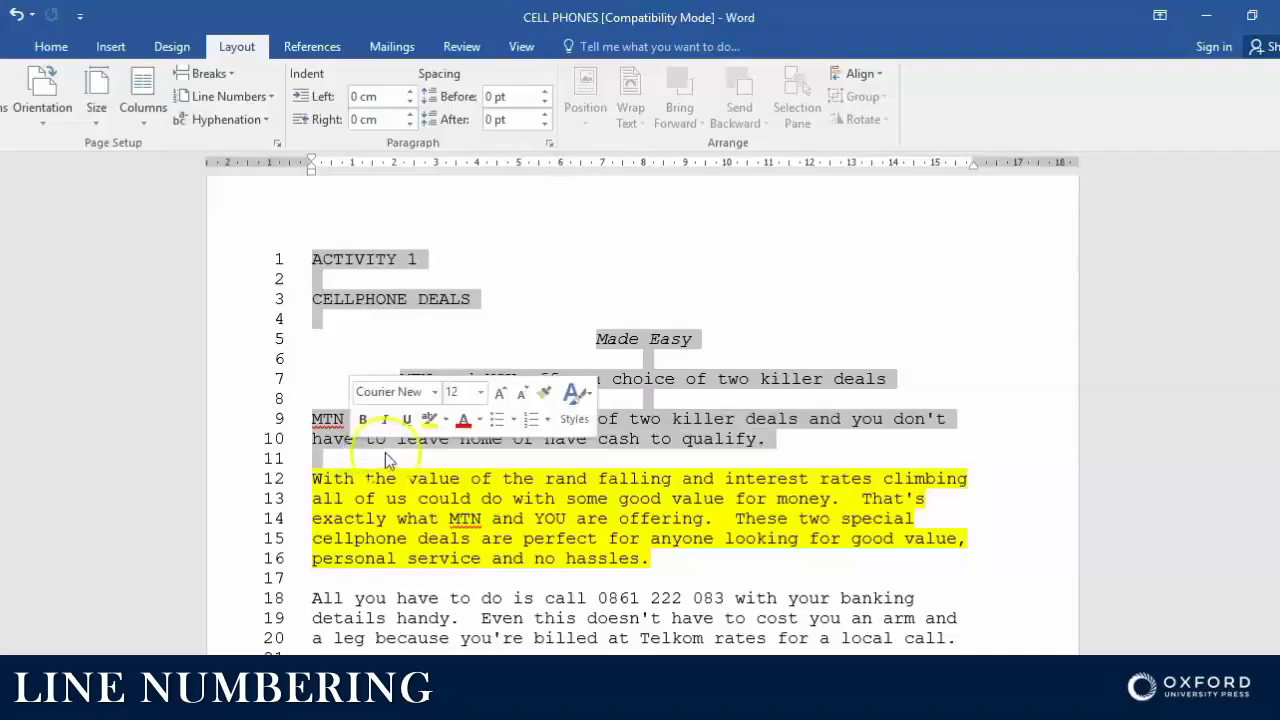
pyautogui.scroll(-2, 370, 490)
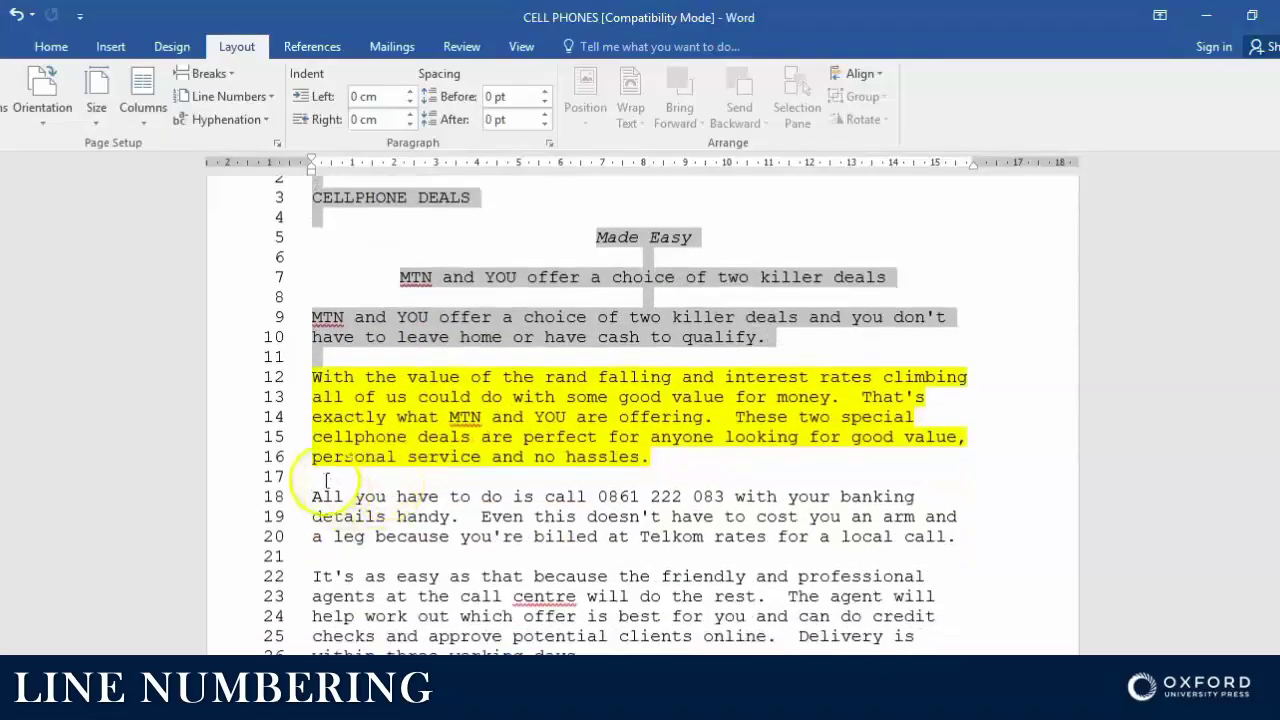
pyautogui.moveTo(330, 485); pyautogui.dragTo(900, 571)
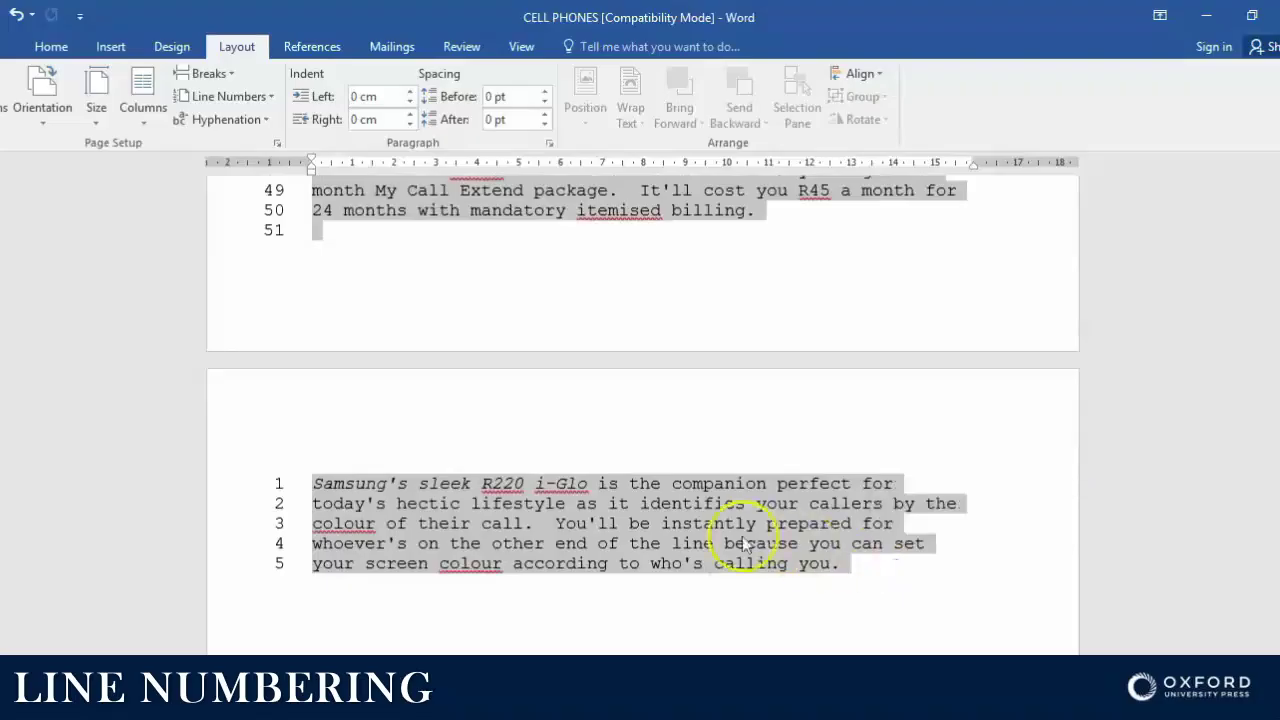
pyautogui.scroll(15, 743, 528)
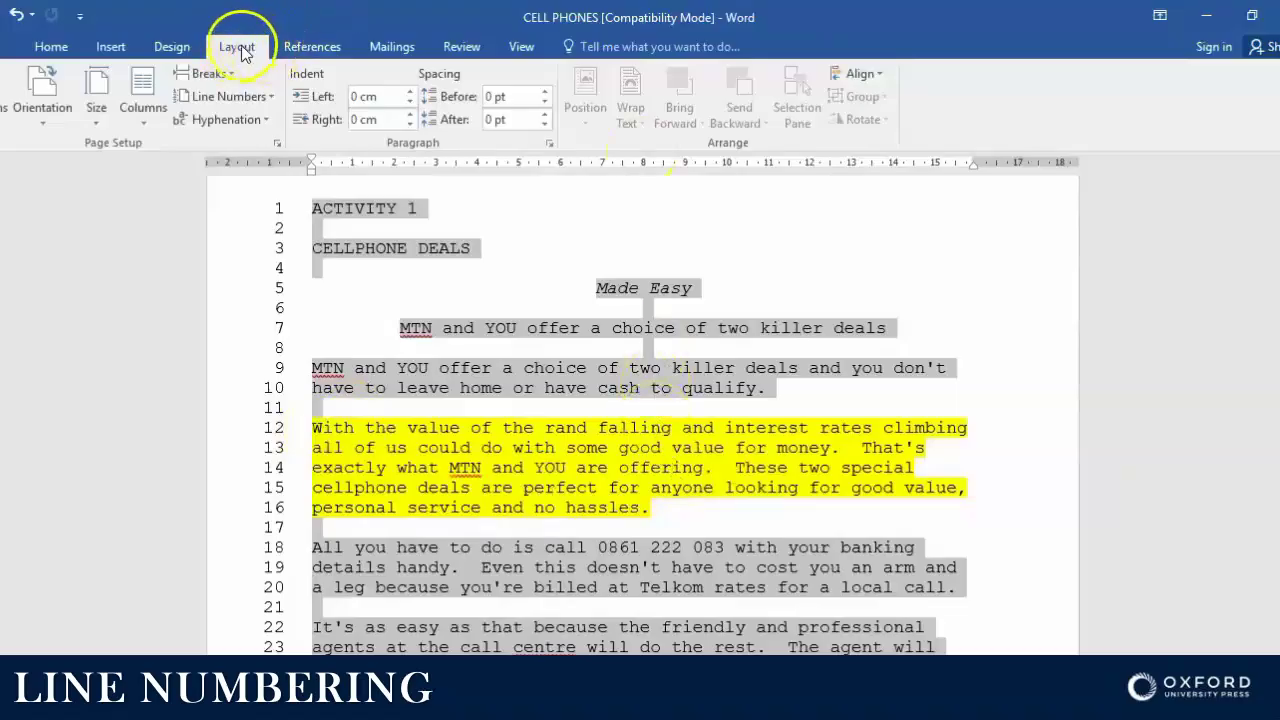
# Change the line numbering options so numbering starts at 10.
pyautogui.click(229, 97)
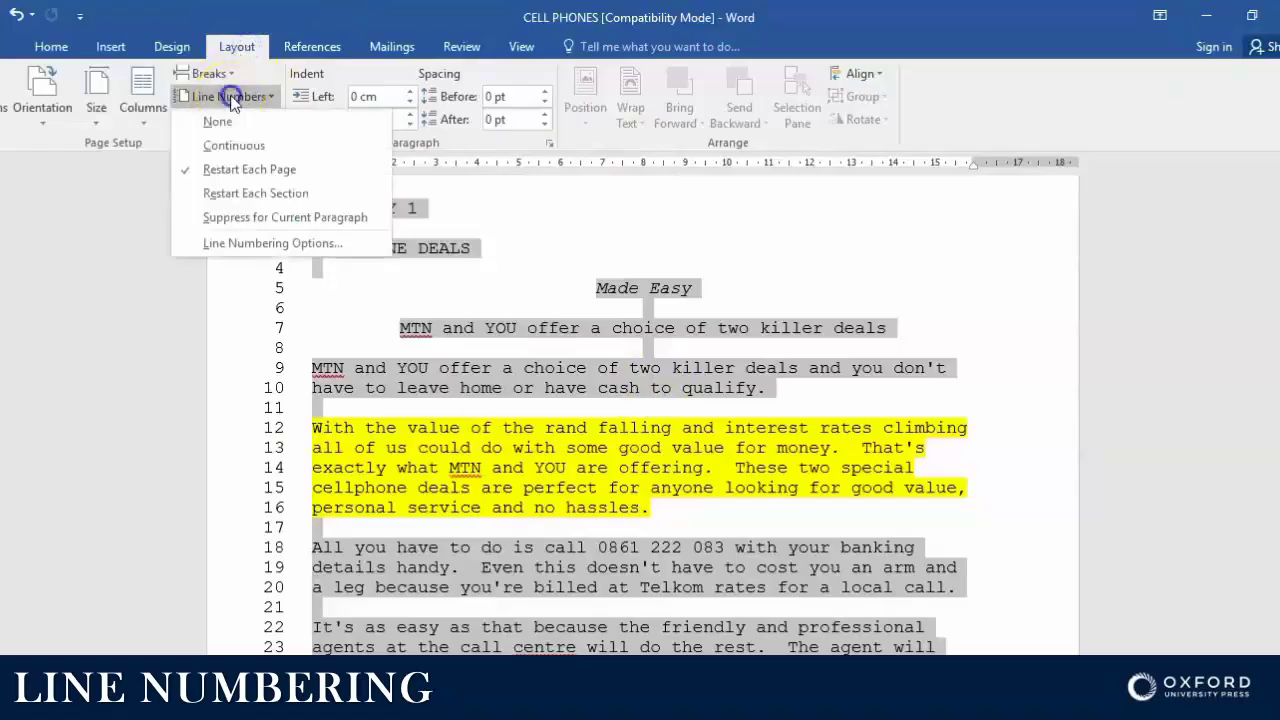
pyautogui.click(237, 243)
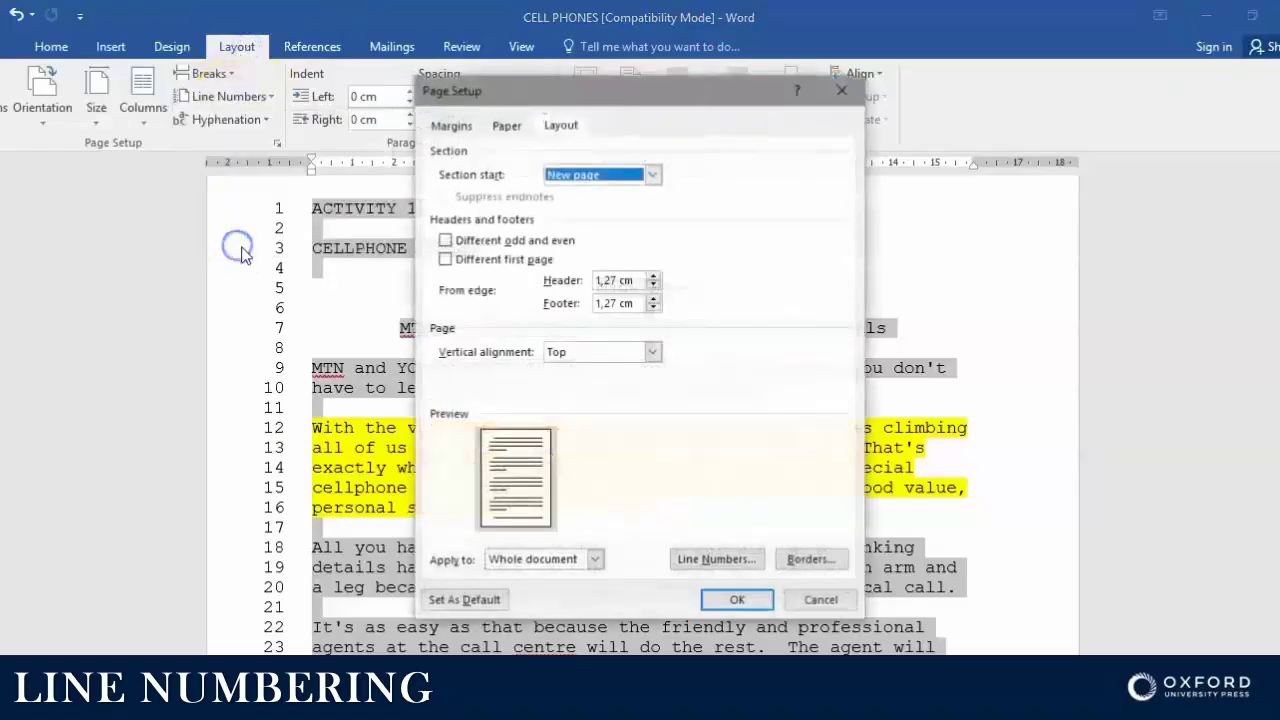
pyautogui.click(738, 566)
pyautogui.click(655, 276)
pyautogui.click(645, 296)
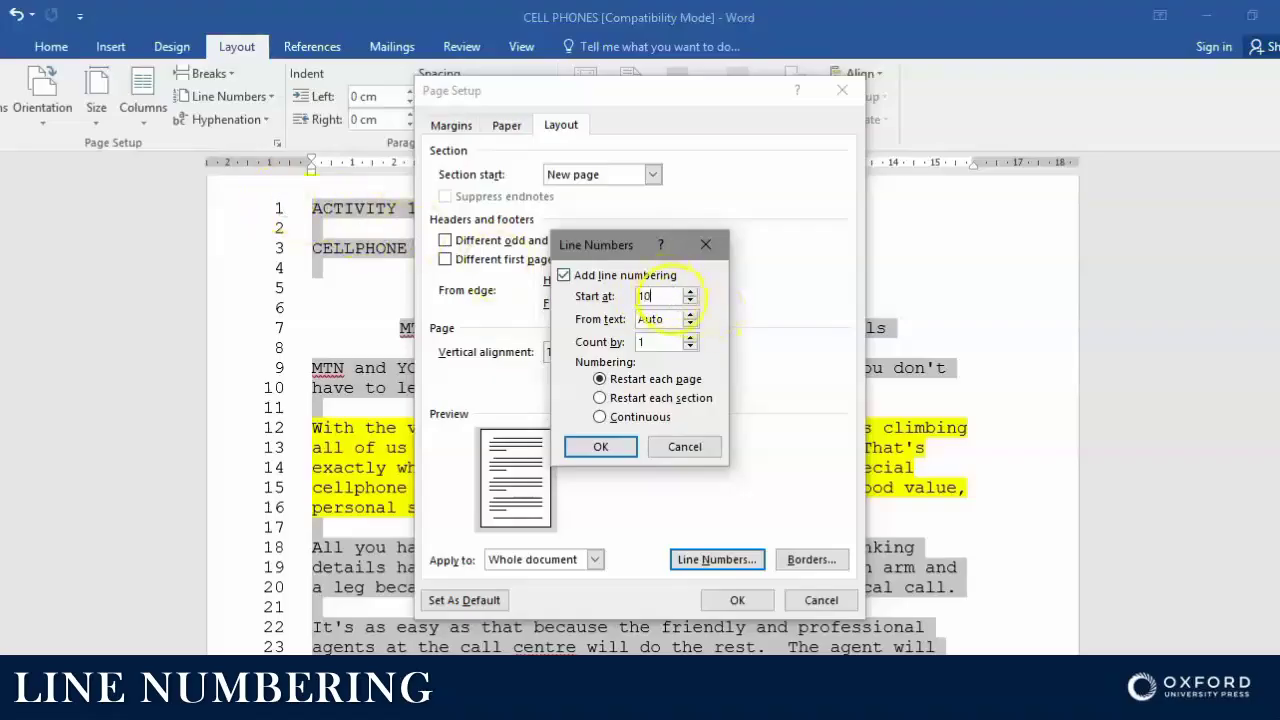
pyautogui.click(600, 446)
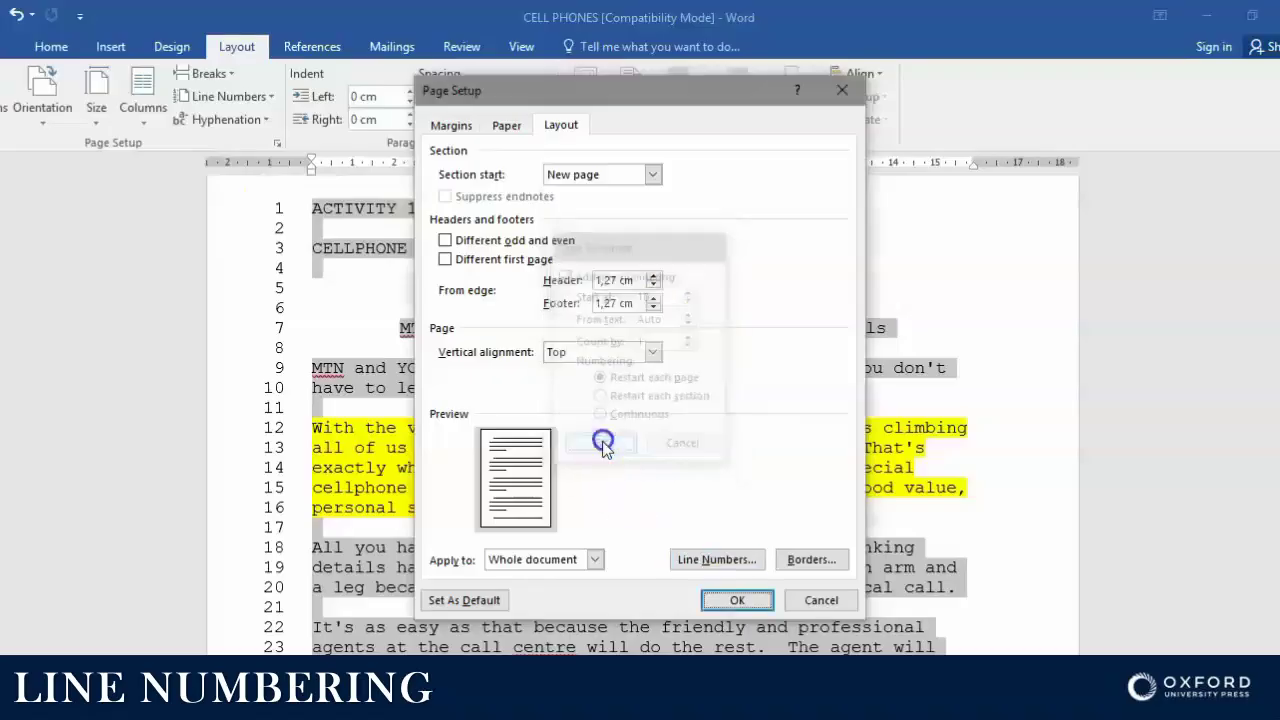
pyautogui.click(735, 600)
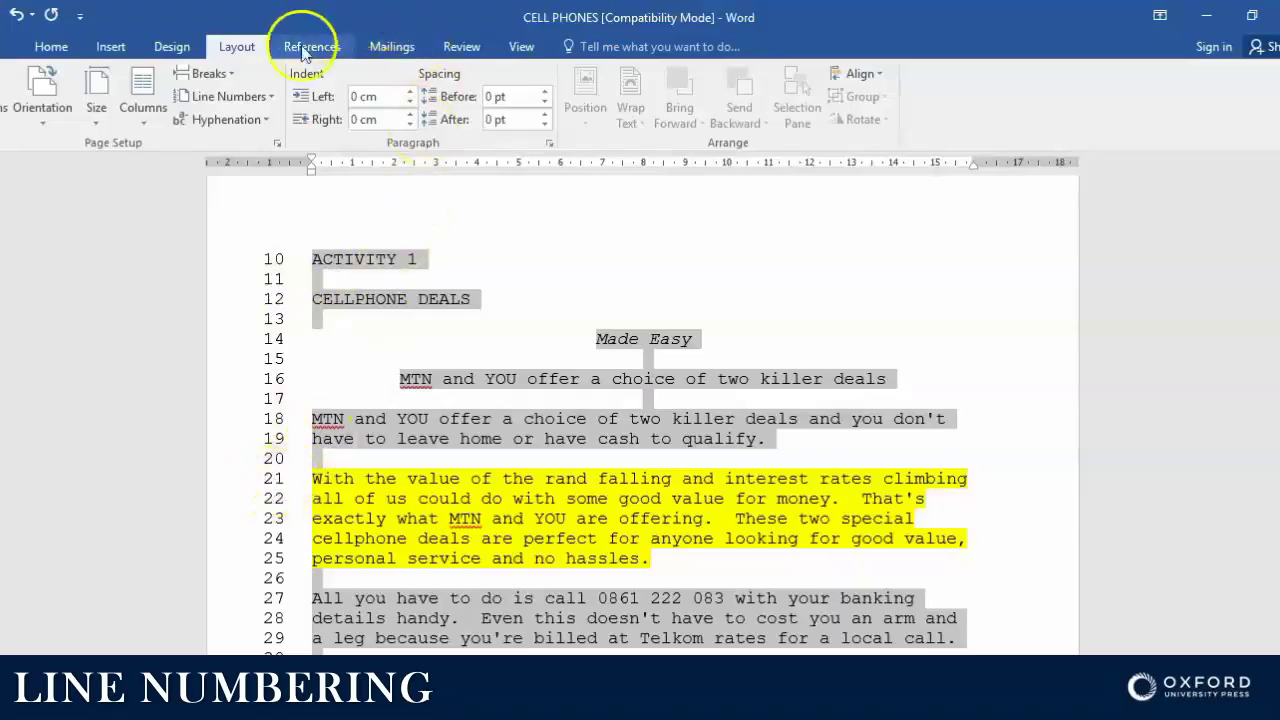
# Apply Suppress for Current Paragraph so only the yellow paragraph keeps numbers 10–14.
pyautogui.click(230, 96)
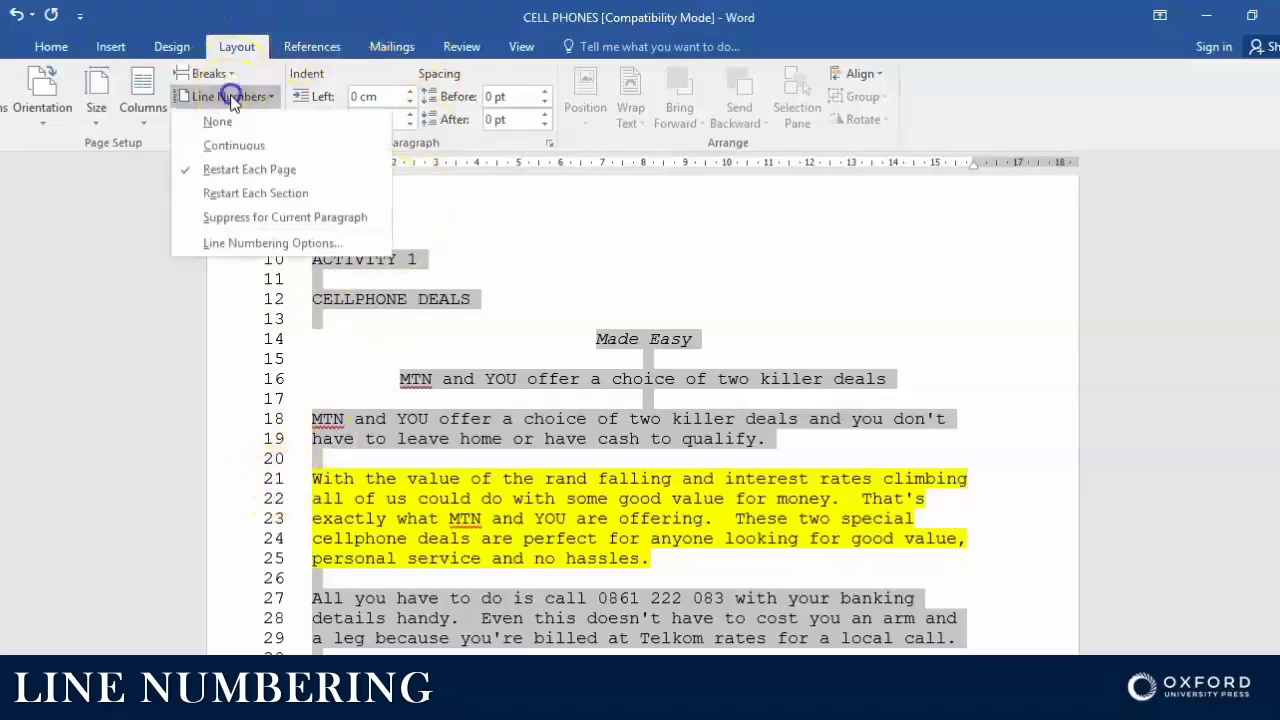
pyautogui.click(243, 220)
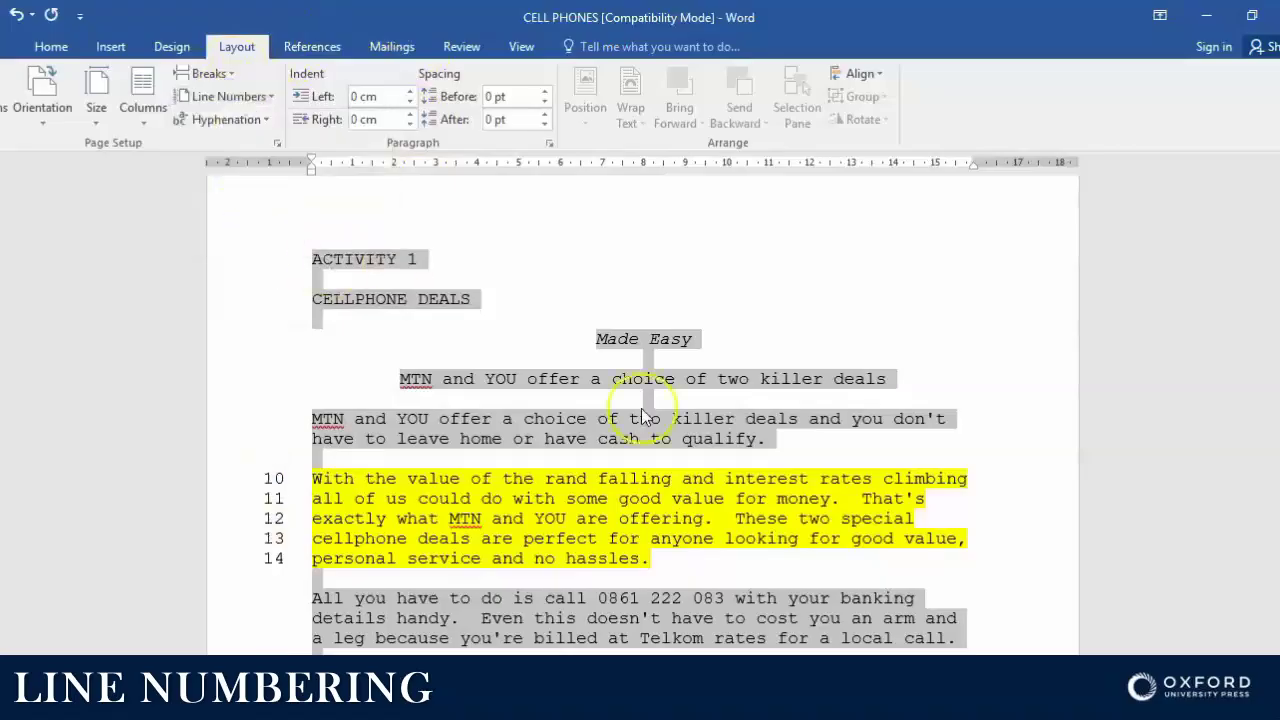